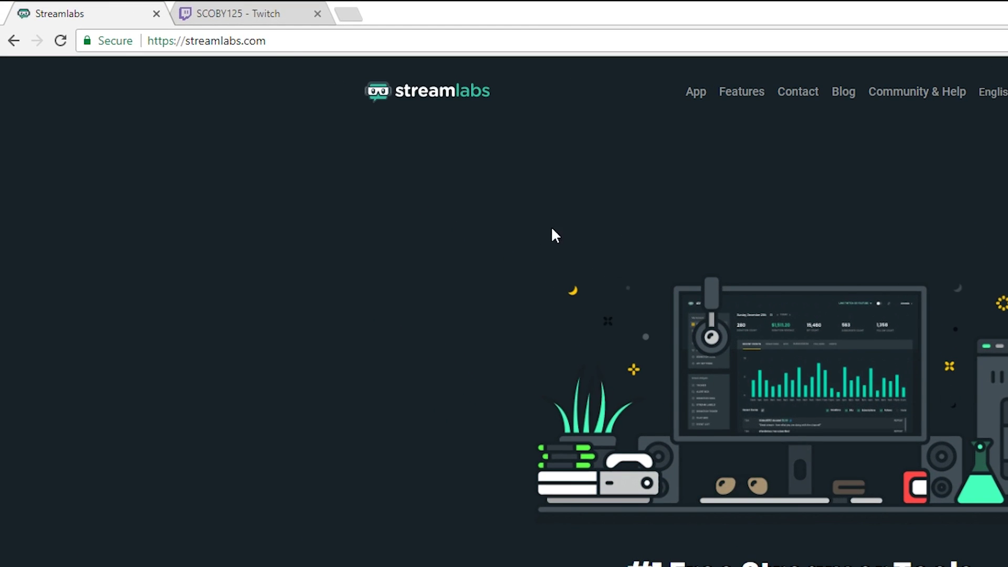
Sign in to Streamlabs using Log in with Twitch from the login page
left_click(291, 38)
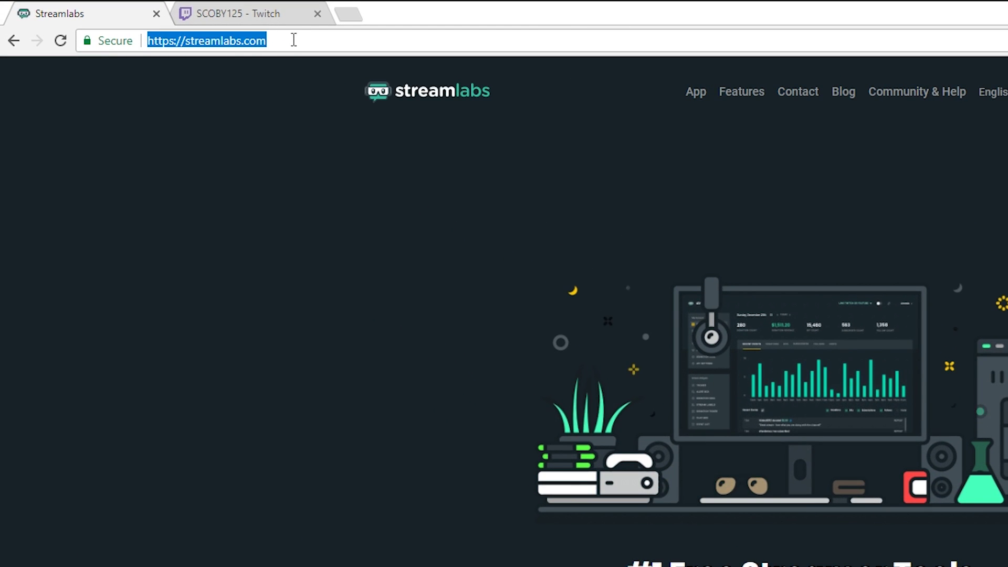
left_click(266, 259)
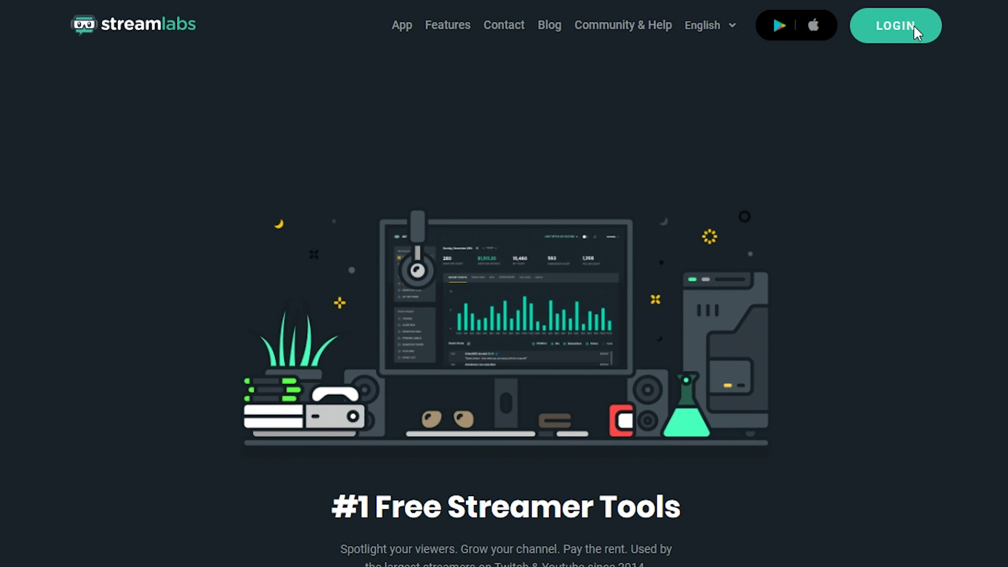
left_click(914, 31)
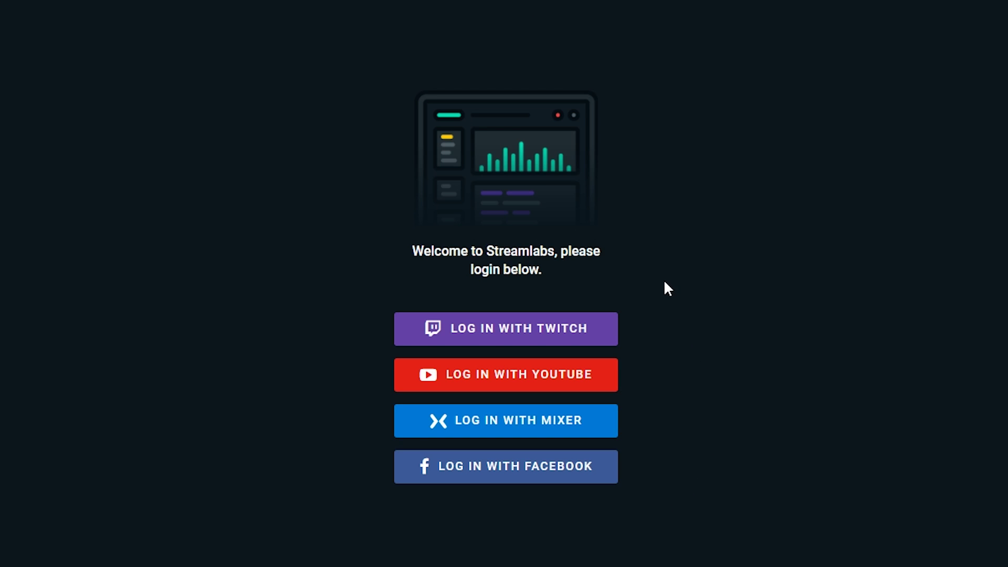
left_click(493, 331)
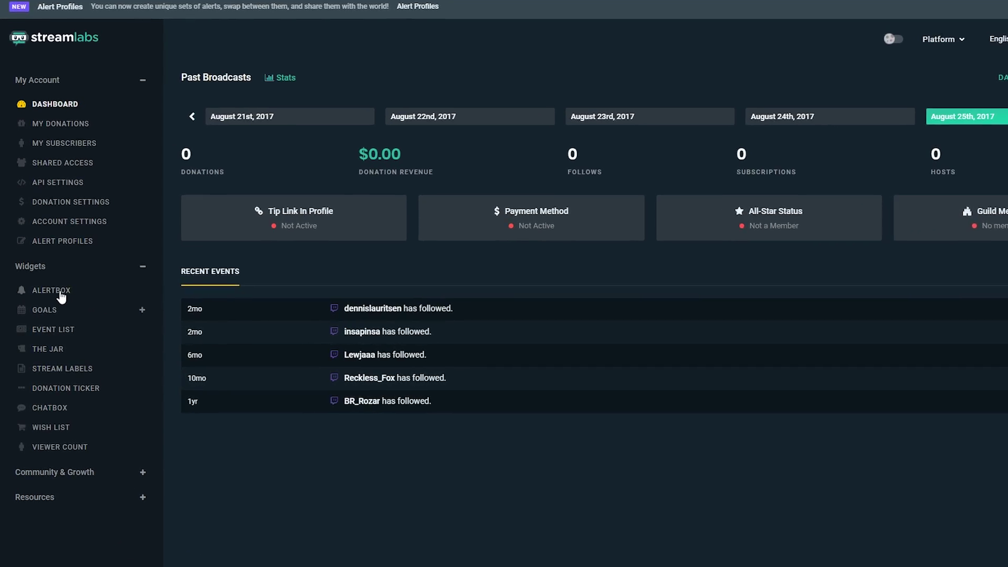
Open the Chatbox widget from the Widgets list in the Streamlabs sidebar
left_click(170, 247)
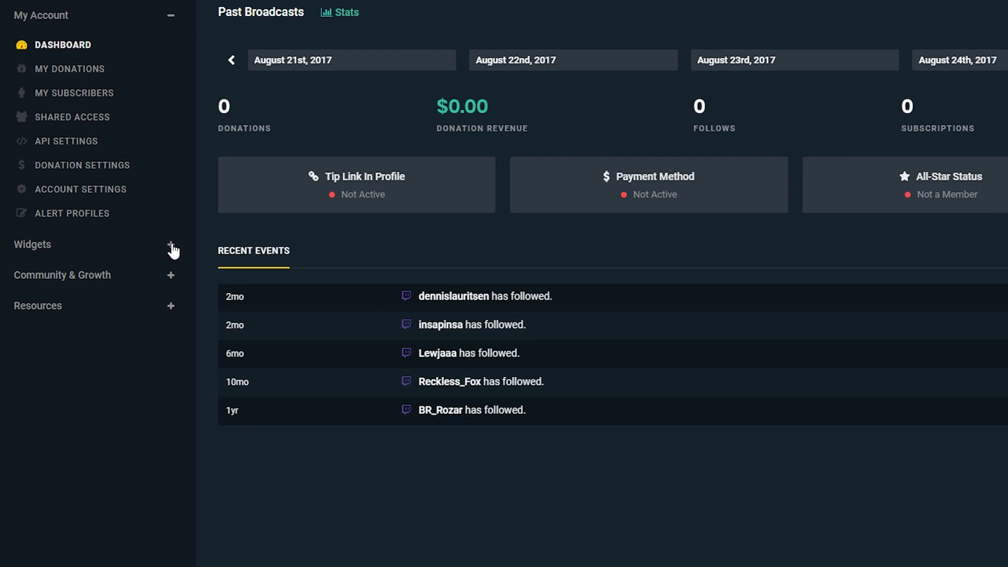
left_click(169, 248)
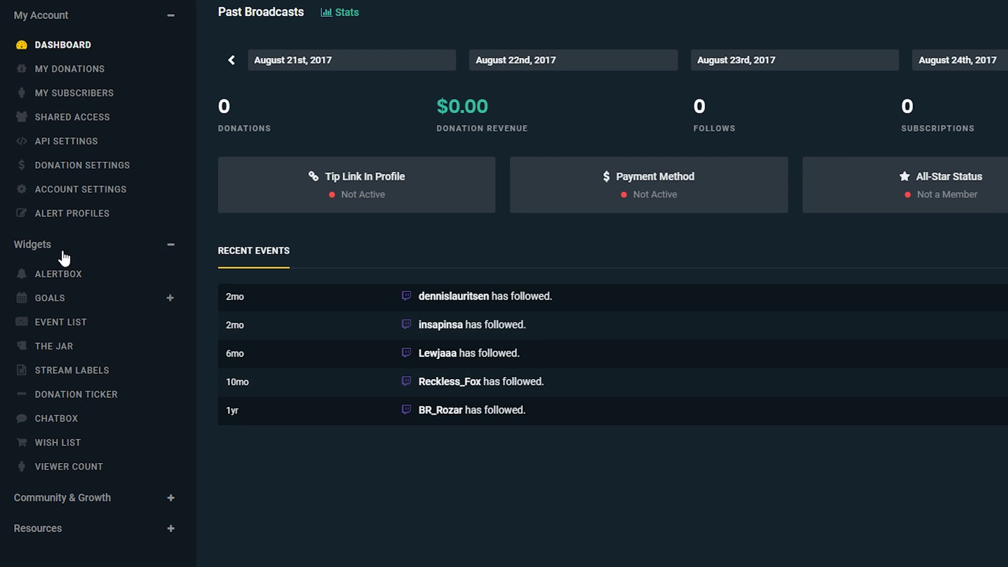
left_click(67, 418)
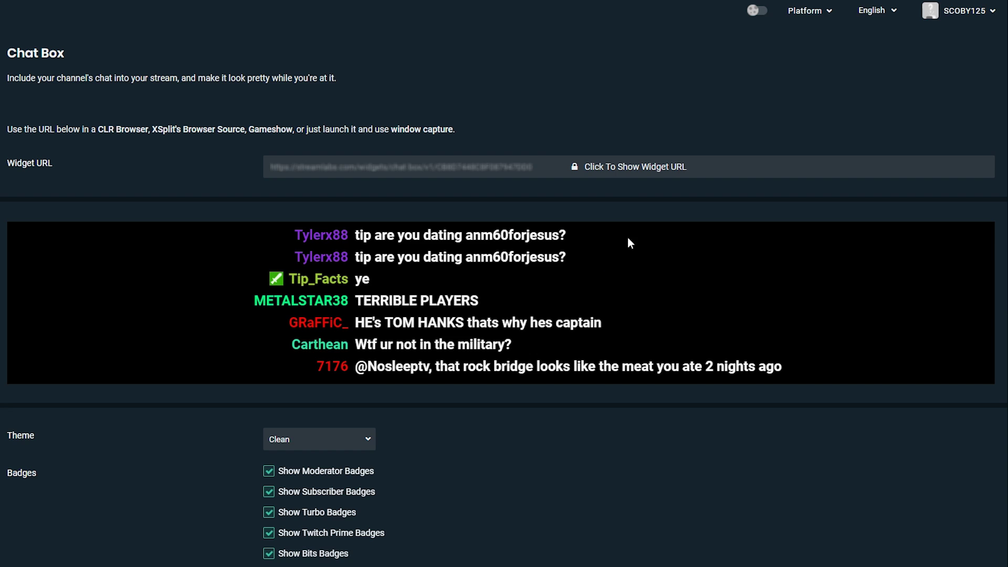
Preview the Custom CSS and Boxed chat themes, then settle on the Twitch theme
scroll(593, 267, "down", 1)
left_click(337, 384)
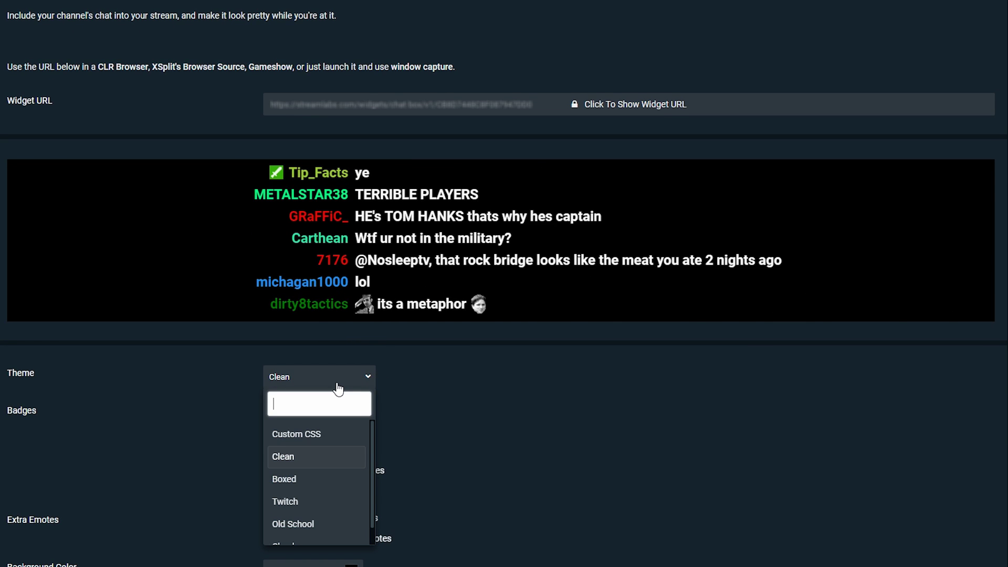
left_click(296, 435)
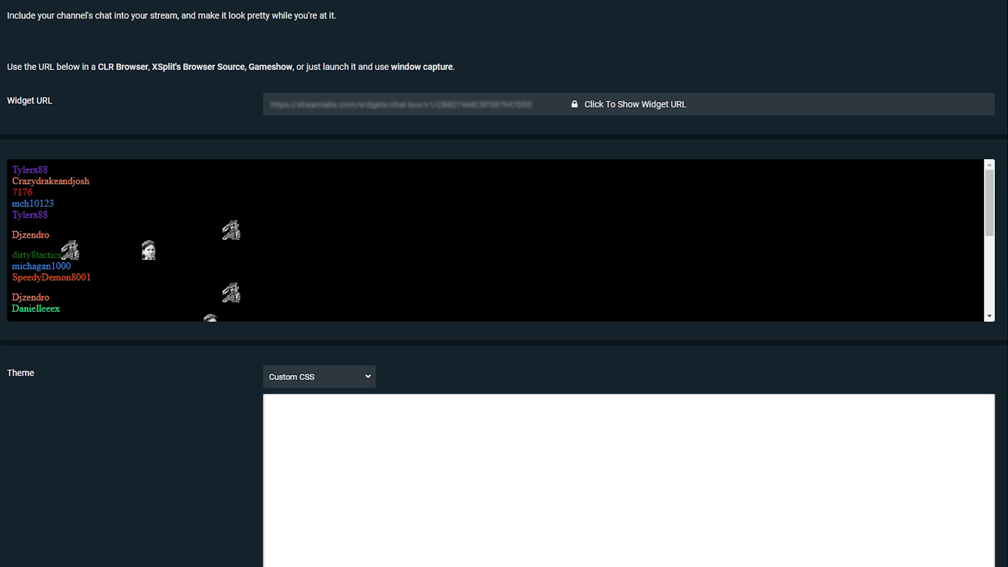
left_click(361, 378)
left_click(299, 479)
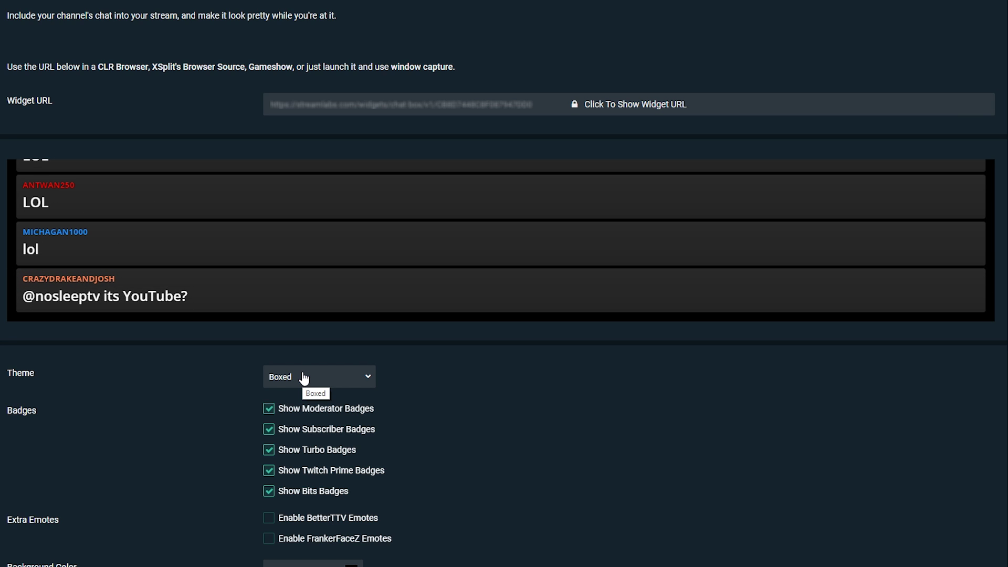
left_click(304, 378)
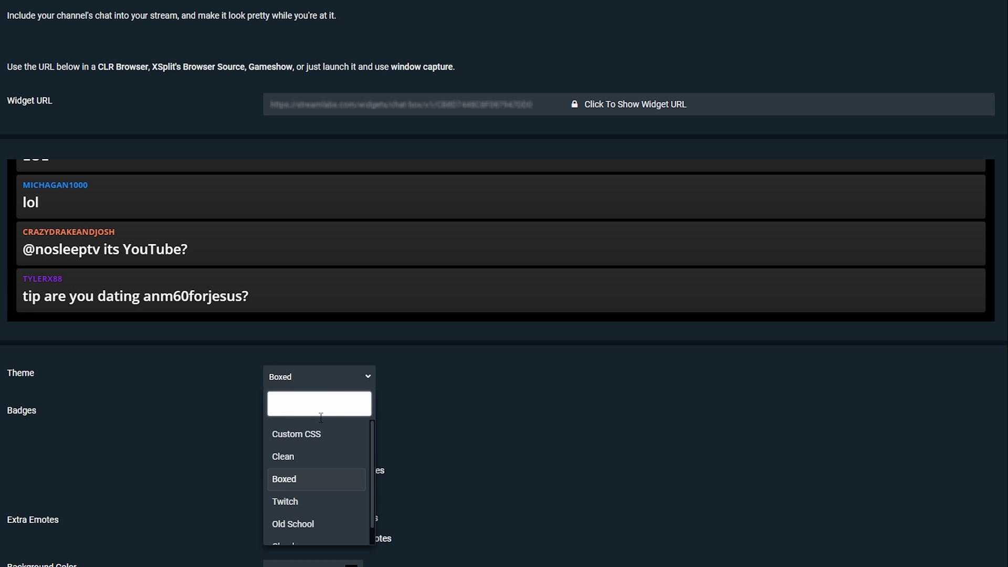
left_click(319, 499)
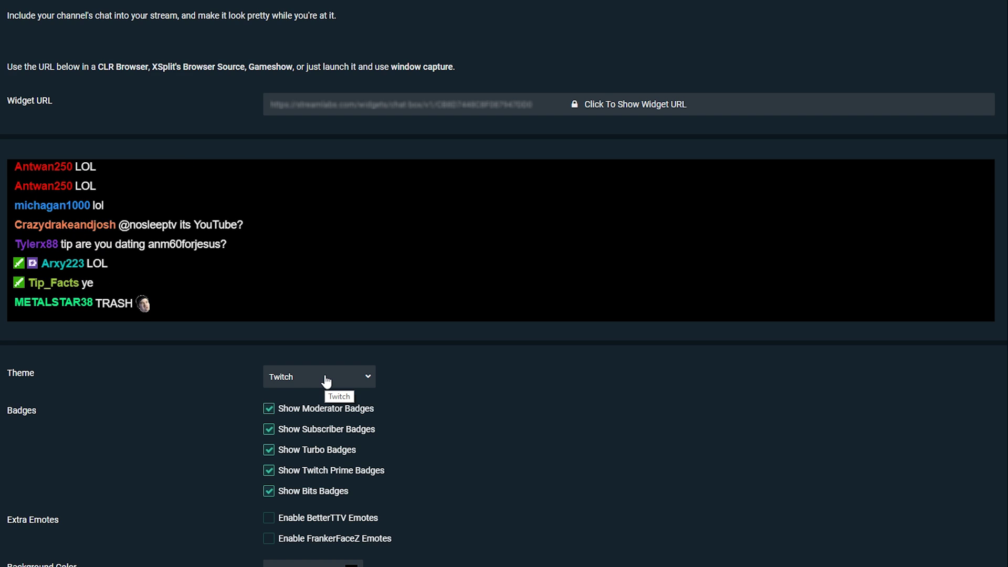
scroll(356, 381, "down", 1)
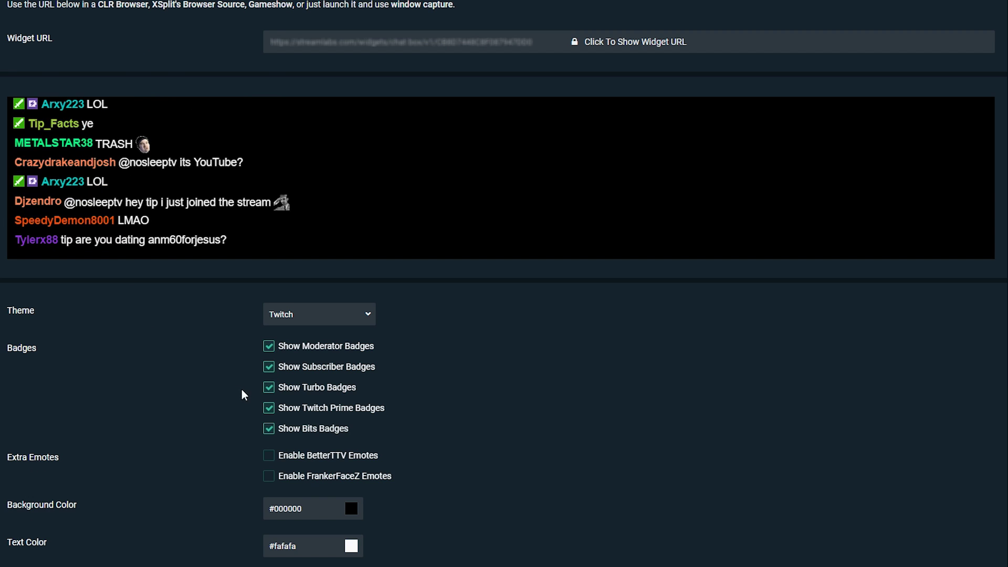
left_click(266, 343)
left_click(266, 343)
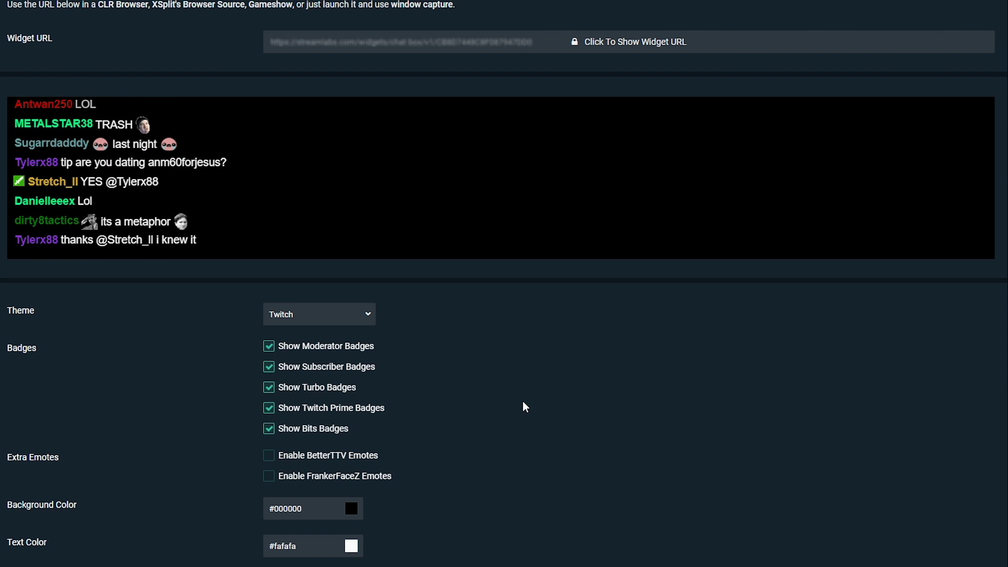
scroll(447, 340, "down", 3)
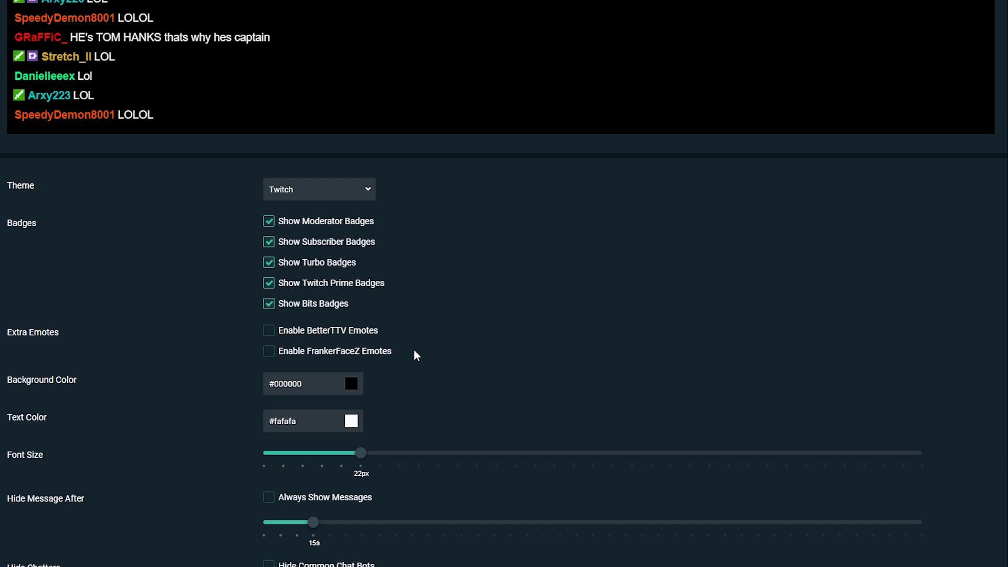
Delete the #000000 Background Color value so the chat box background is transparent
scroll(415, 353, "down", 2)
triple_click(294, 259)
key("BackSpace")
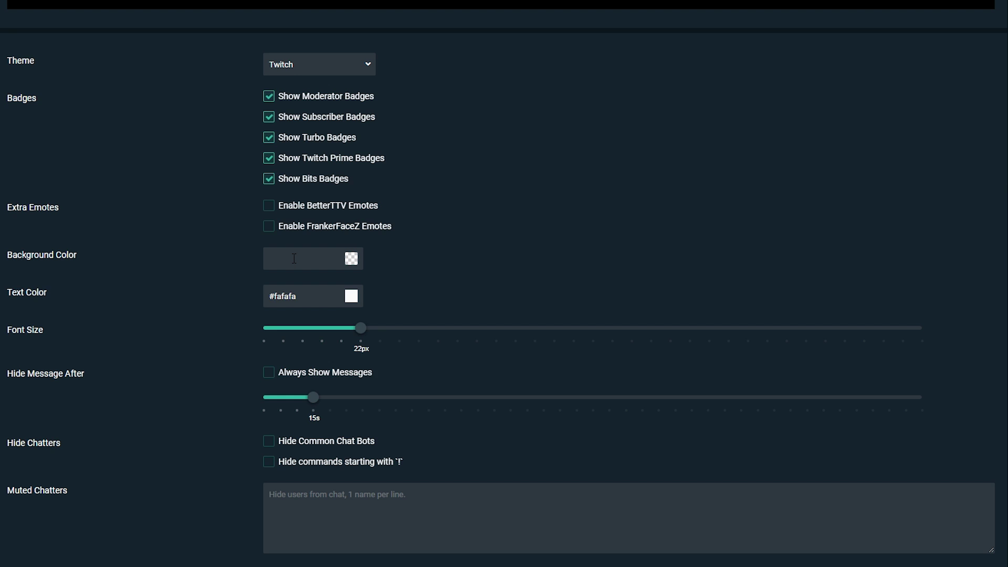
left_click(294, 259)
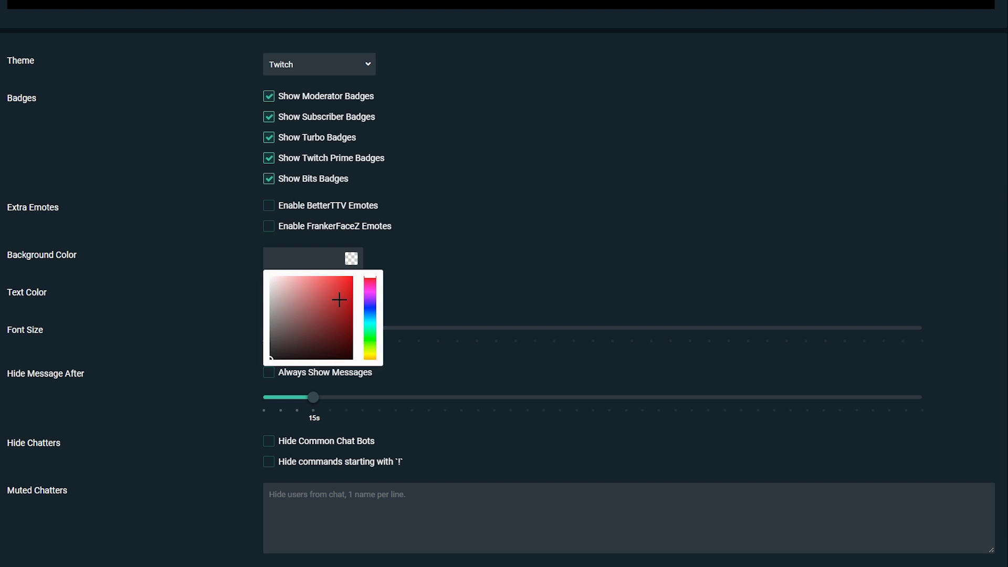
left_click(197, 265)
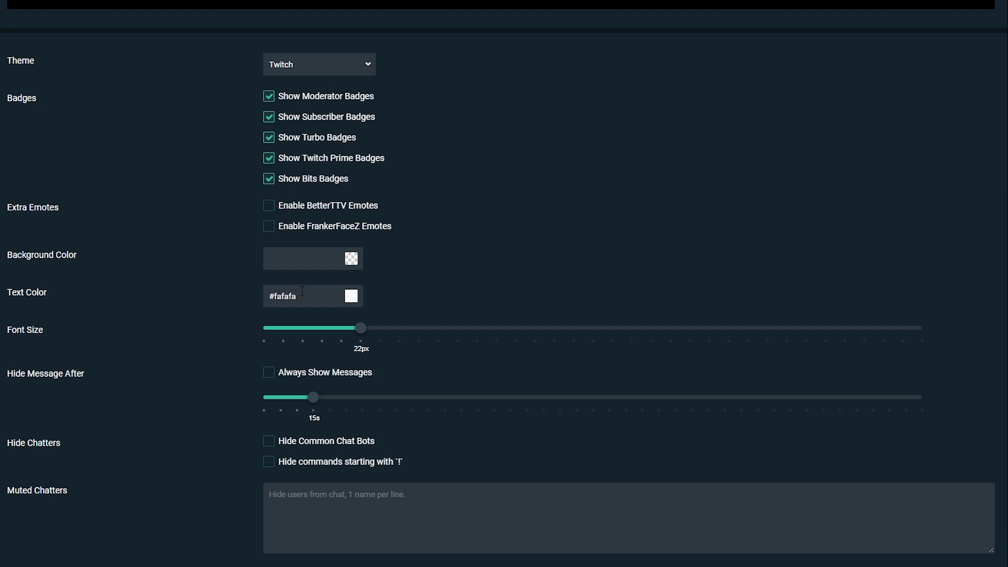
scroll(182, 281, "down", 1)
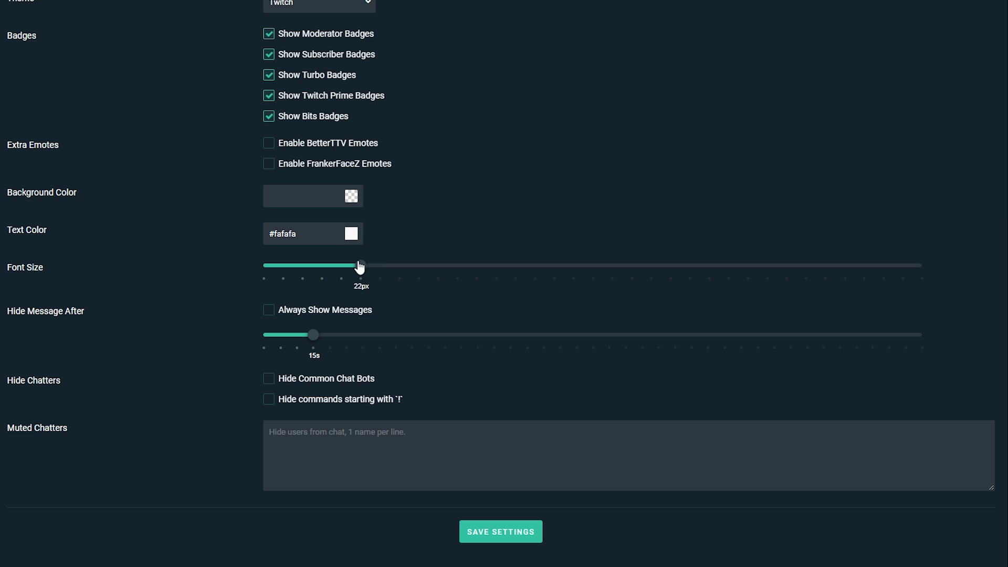
scroll(116, 279, "down", 1)
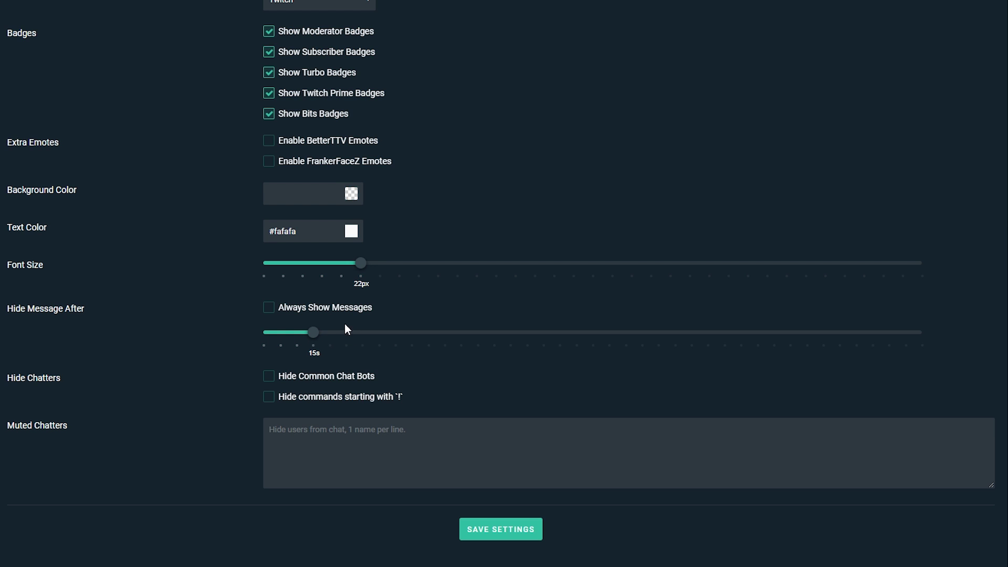
Set the Hide Message After slider to its 200s maximum
left_click_drag(312, 332, 902, 332)
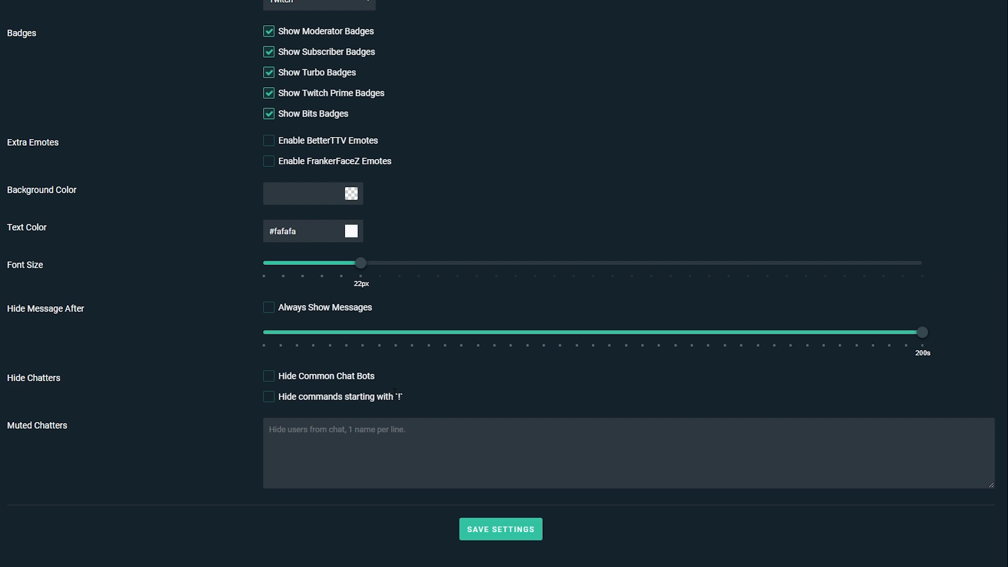
Enable Hide Common Chat Bots and Hide commands starting with '!', then save the settings
left_click(268, 382)
left_click(270, 401)
left_click(346, 447)
left_click(508, 527)
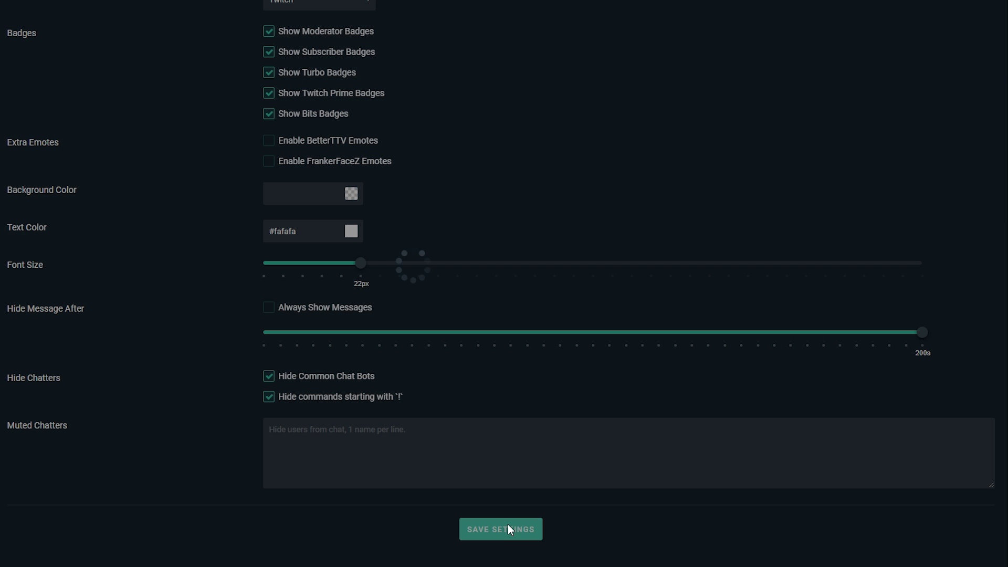
scroll(746, 497, "up", 8)
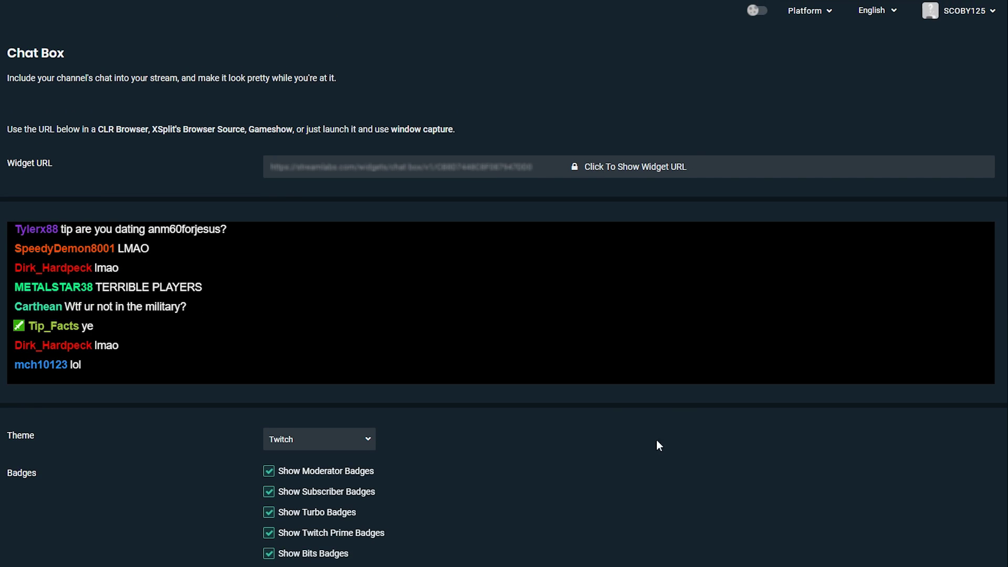
Show the hidden Chat Box widget URL and copy it to the clipboard
left_click(627, 167)
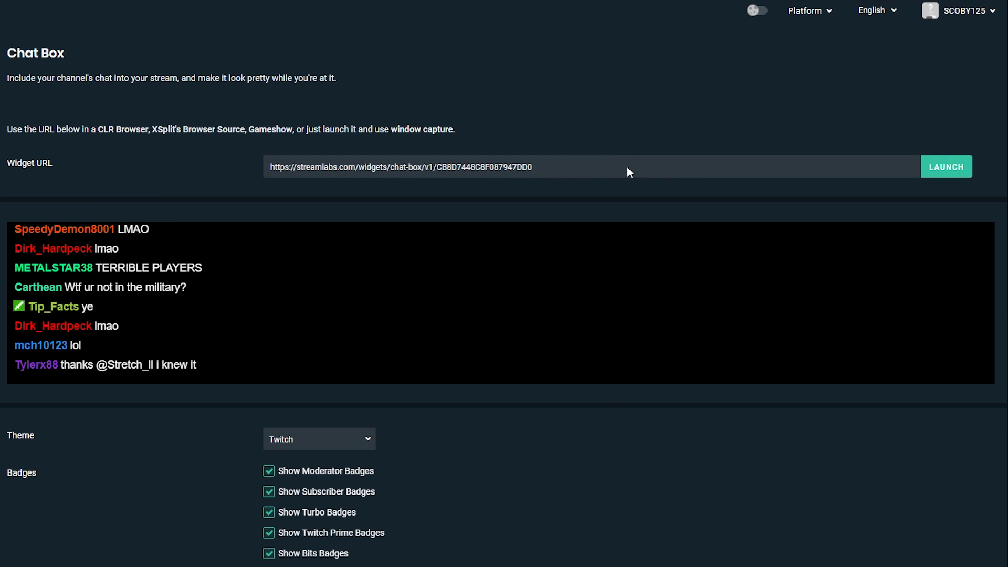
left_click_drag(537, 168, 270, 168)
right_click(321, 165)
left_click(336, 171)
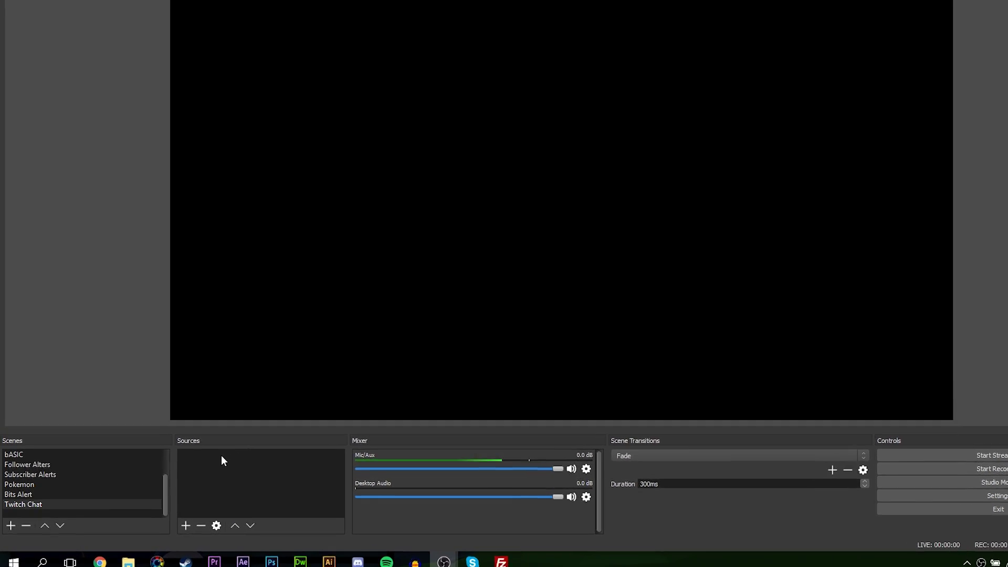
Add a Browser source named 'Twitch Chat Overlay' to the scene
left_click(187, 524)
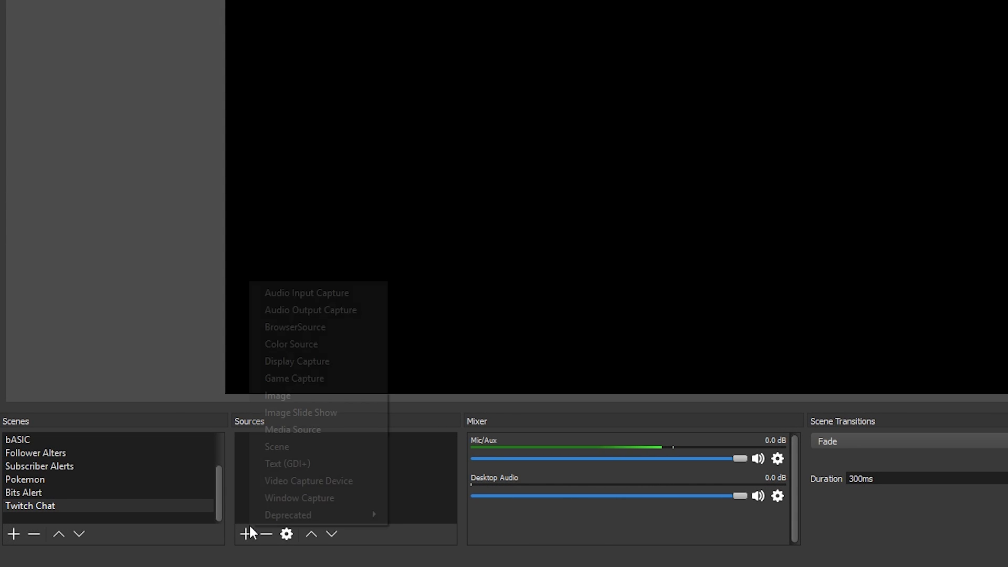
left_click(315, 328)
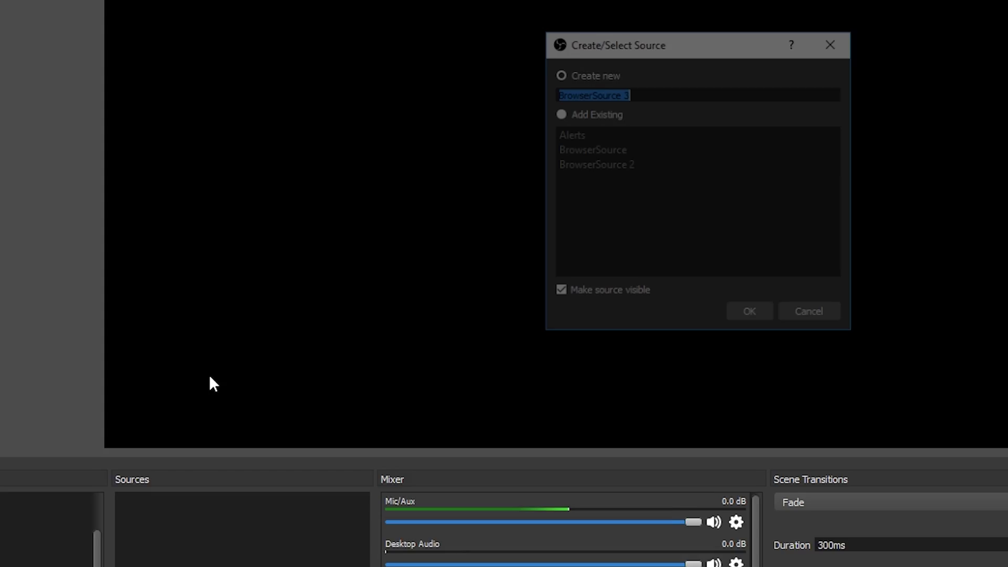
type("Twitch C")
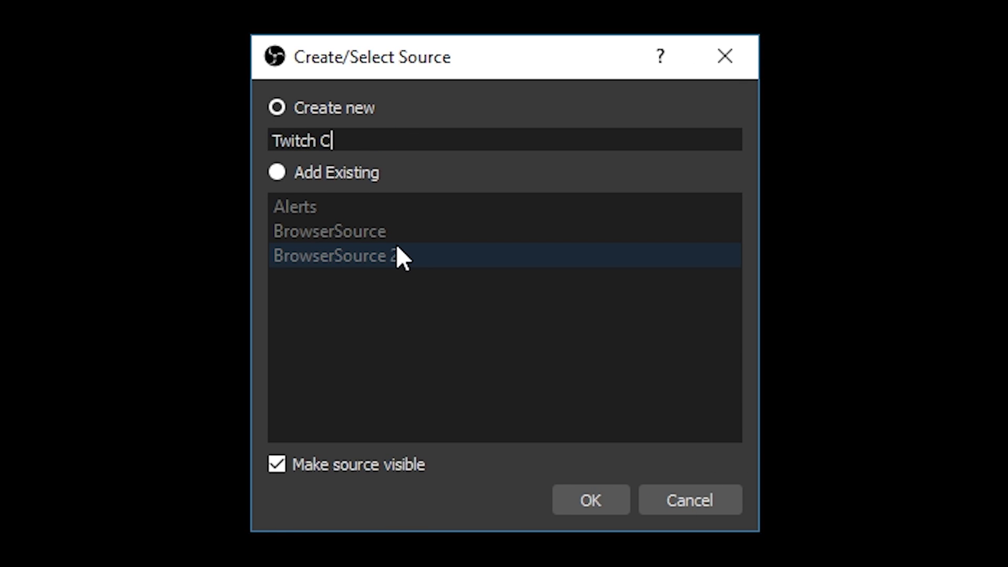
type("hat Overlay")
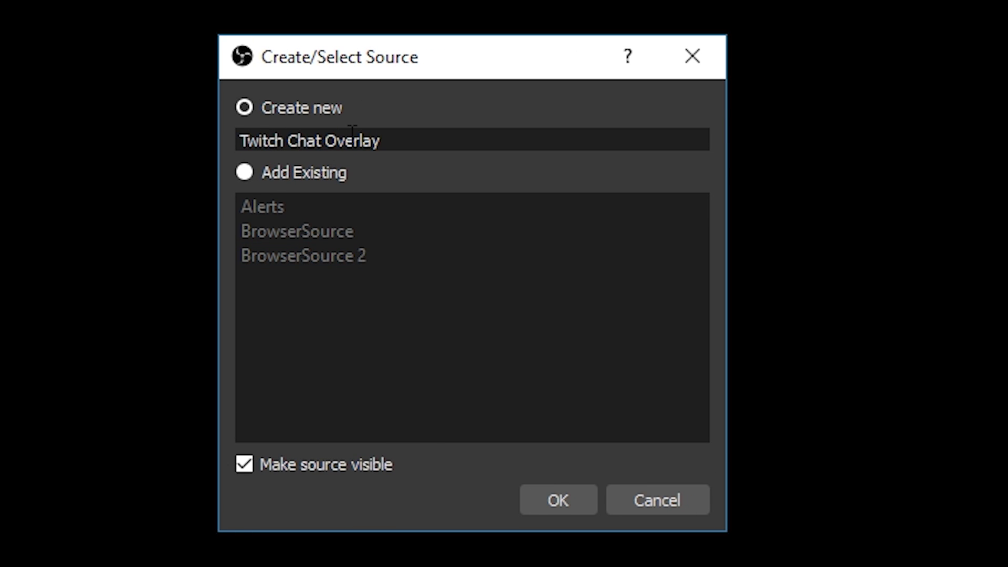
Confirm the source name and paste the Streamlabs widget URL over the default OBS address
left_click(543, 498)
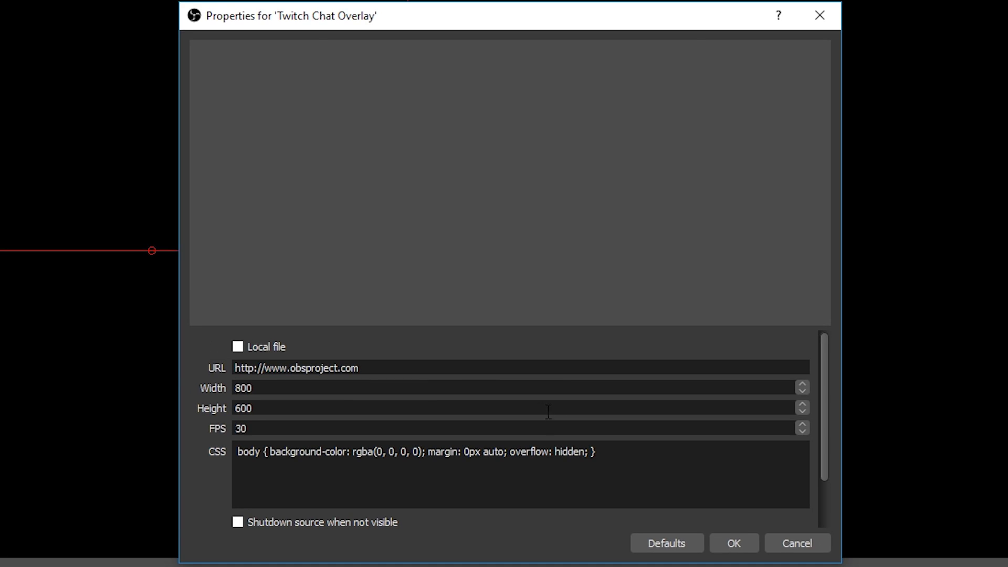
left_click_drag(361, 367, 193, 371)
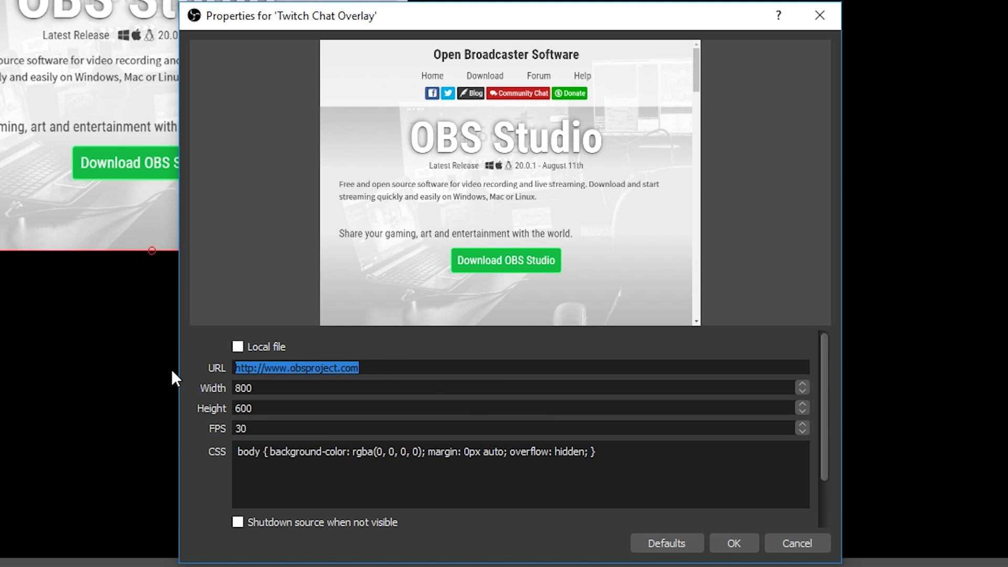
key("ctrl+v")
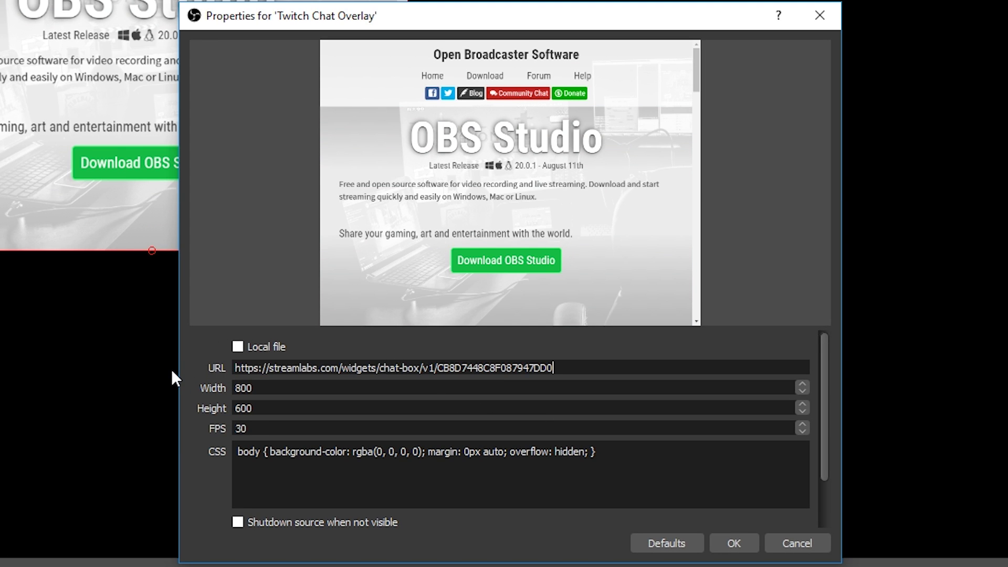
Review the Width, Height, FPS 30 and custom CSS settings of the browser source
left_click(286, 383)
left_click(273, 408)
left_click(257, 427)
double_click(307, 424)
left_click_drag(238, 462, 704, 463)
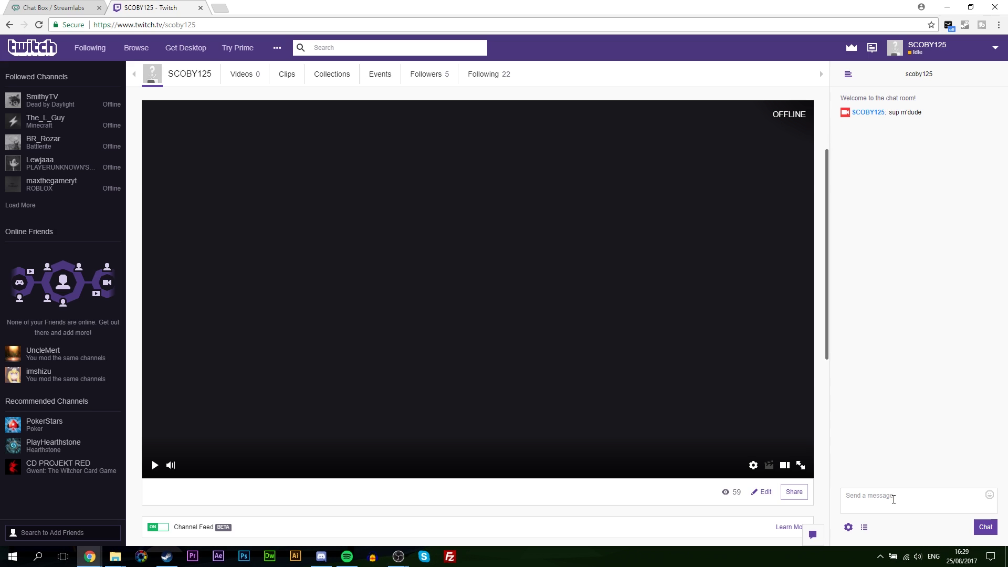
Send the test message 'buibib' in Twitch chat and check the OBS overlay
left_click(894, 499)
type("buibib")
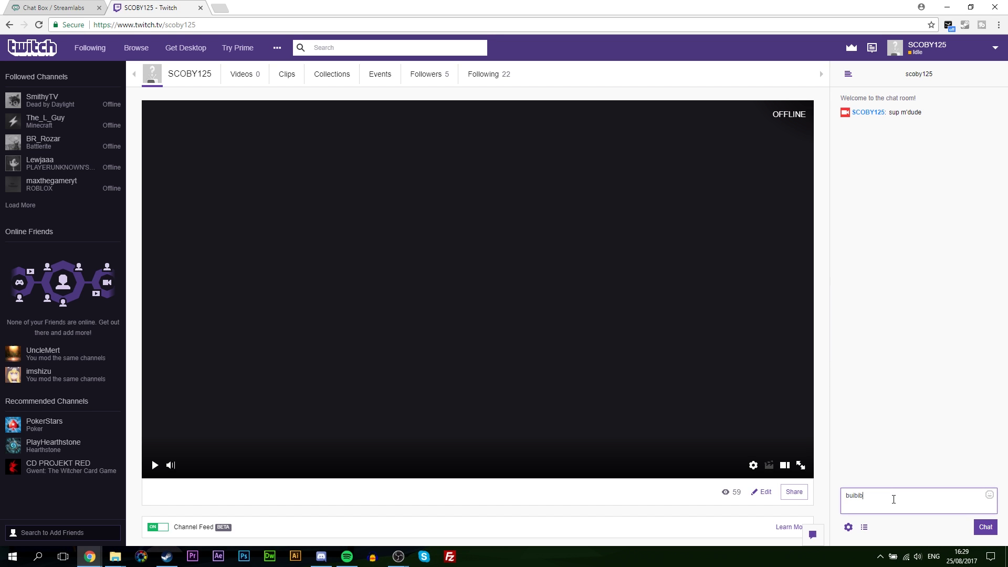
key("Return")
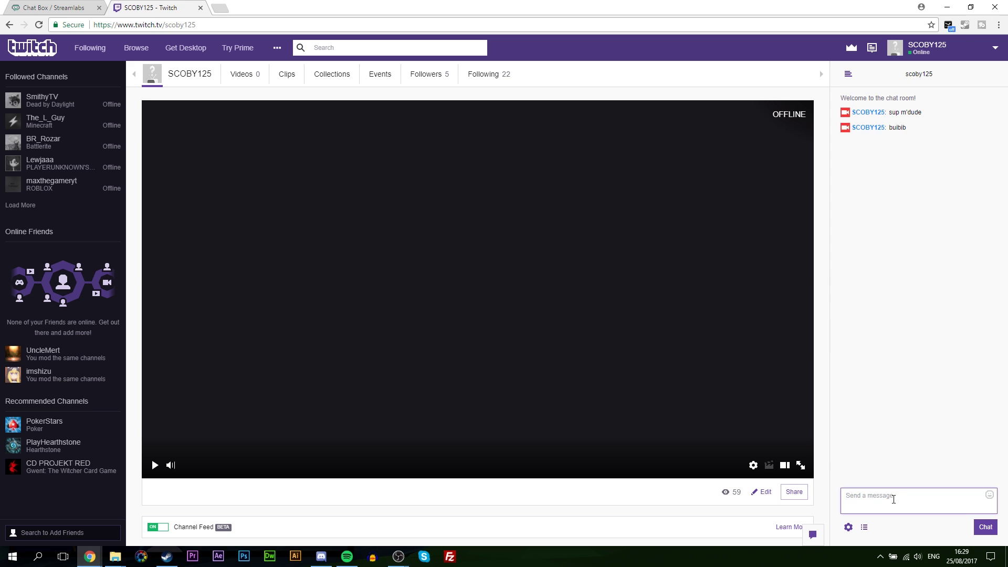
mouse_move(399, 556)
left_click(436, 516)
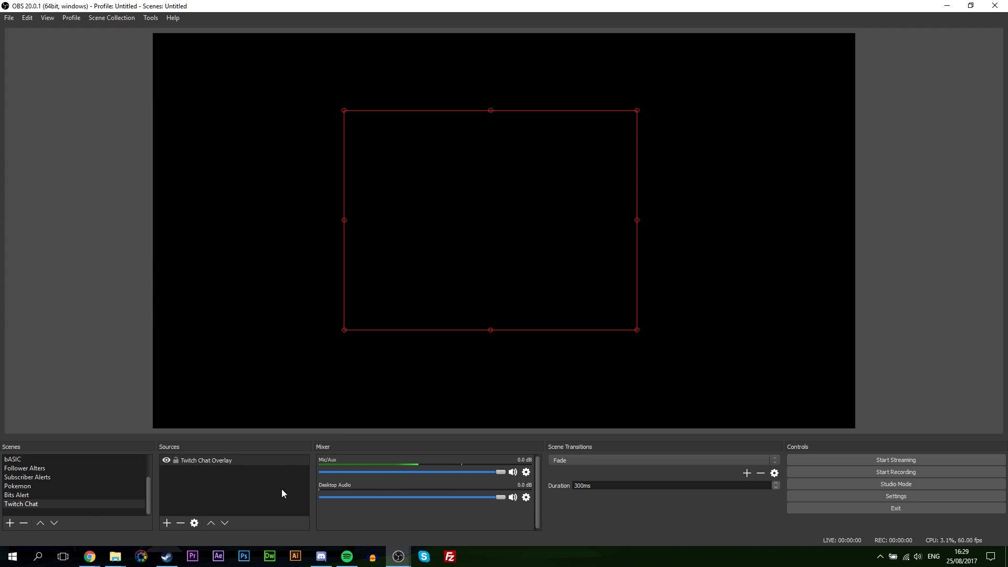
Send a second message 'hjbhulvuvhg gyh h gyu nmkblhibh' and confirm it appears in OBS
mouse_move(90, 556)
left_click(56, 517)
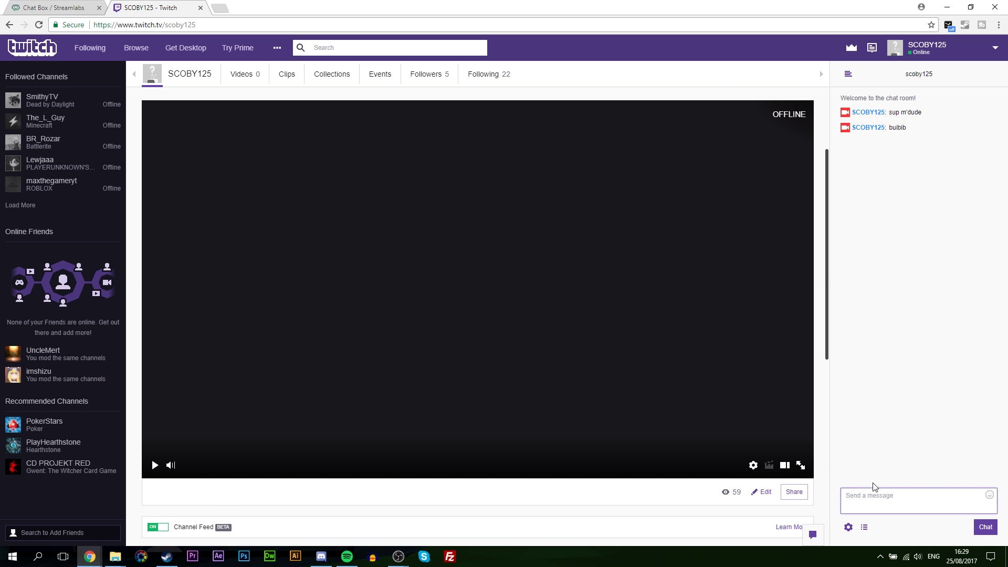
left_click(886, 493)
type("hjbhulvuvhg g")
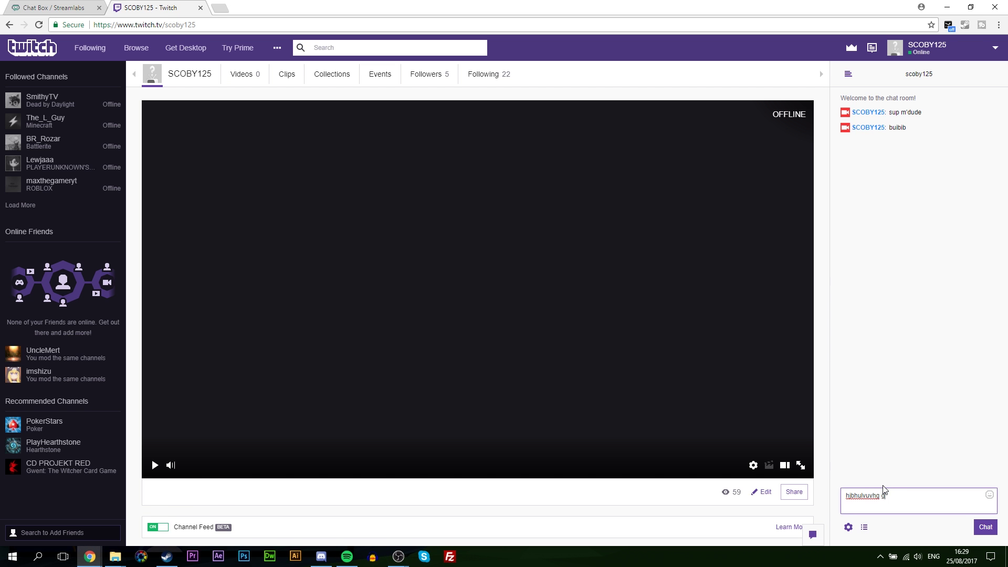
type("yh h gyu ")
type("nmkblhibh")
key("Return")
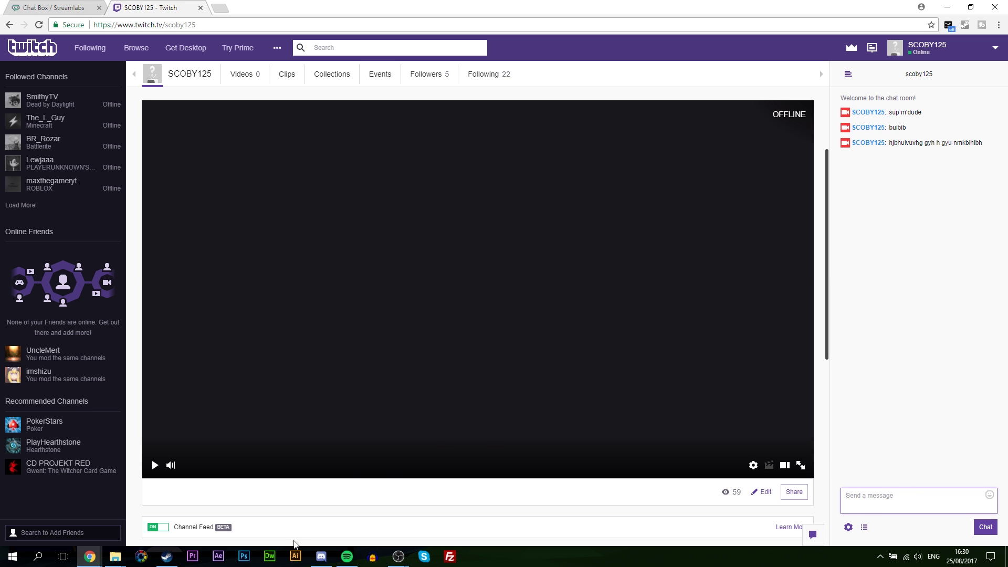
mouse_move(398, 557)
left_click(458, 522)
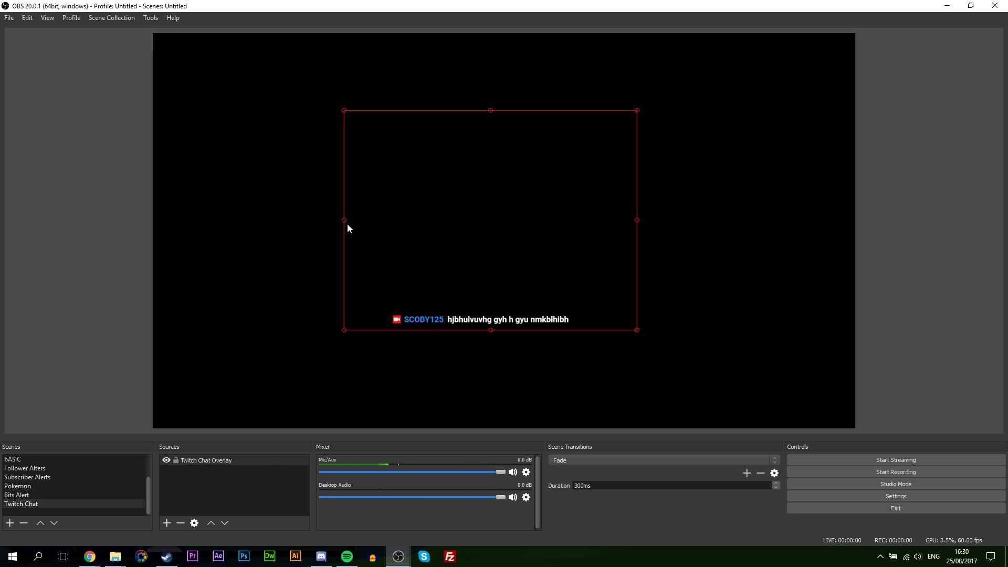
Widen the Twitch Chat Overlay box from its left edge, confirming its properties remain 800×600
mouse_move(344, 220)
left_mouse_down()
mouse_move(364, 220)
mouse_move(326, 220)
left_mouse_up()
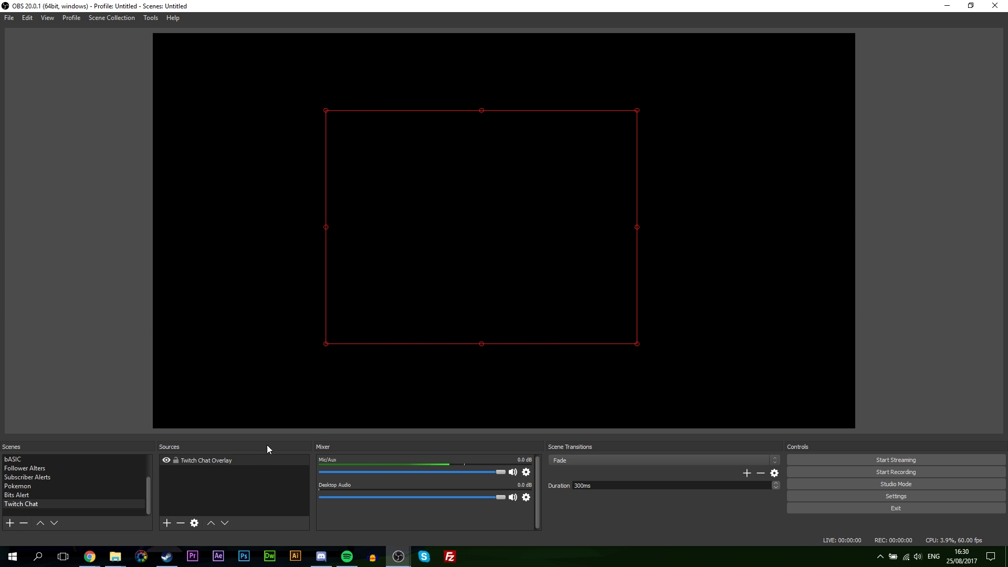
right_click(200, 461)
left_click(213, 458)
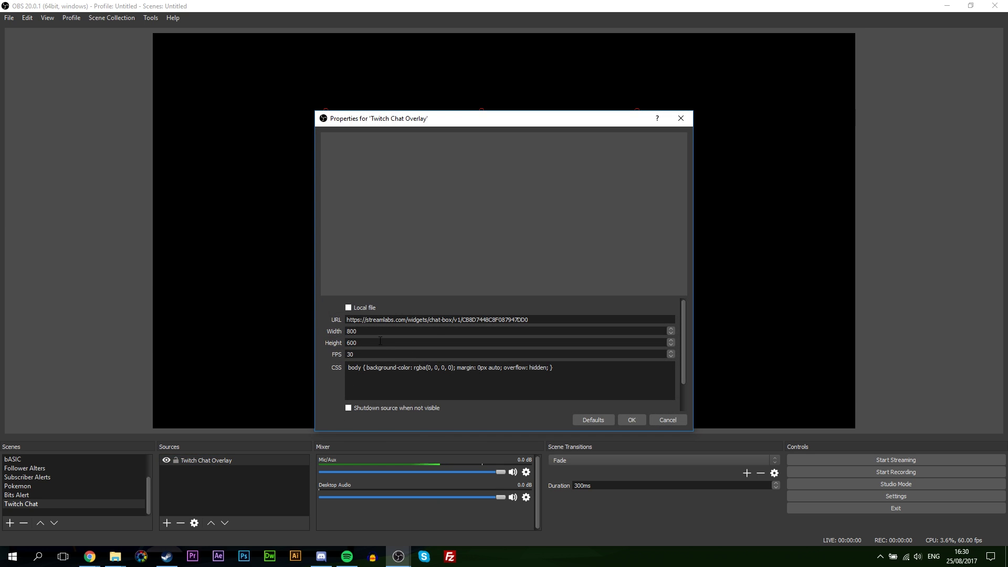
left_click_drag(370, 333, 317, 342)
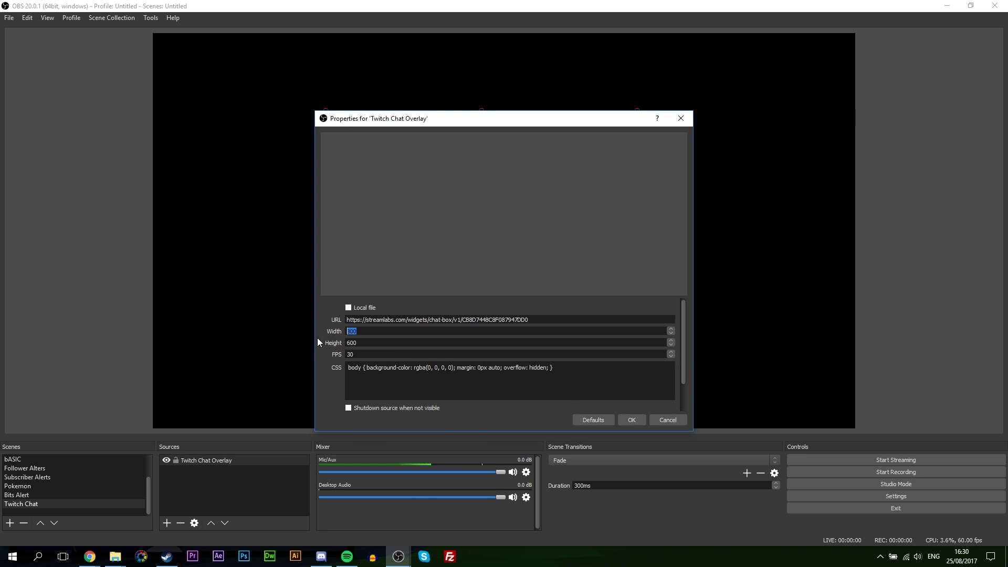
left_click(628, 418)
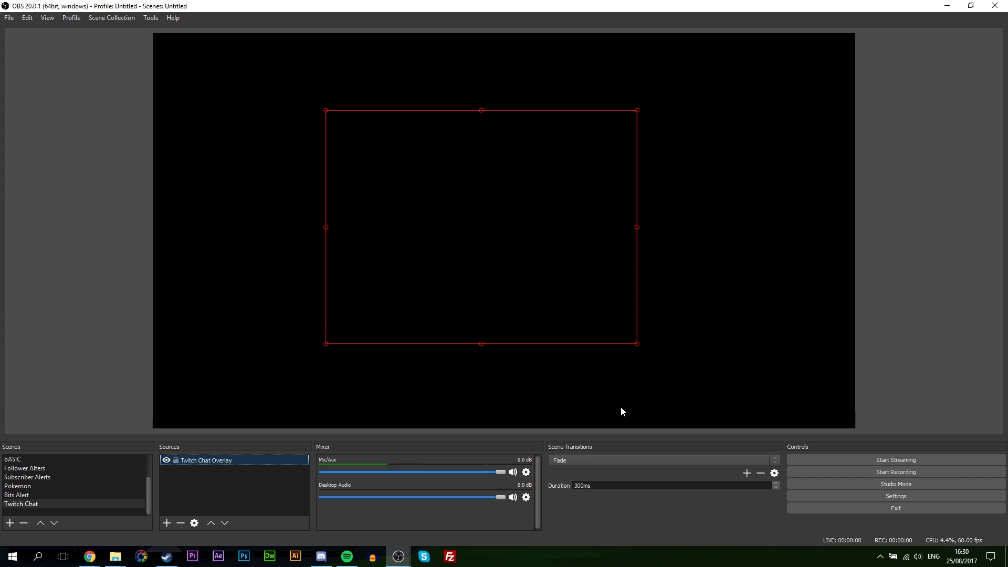